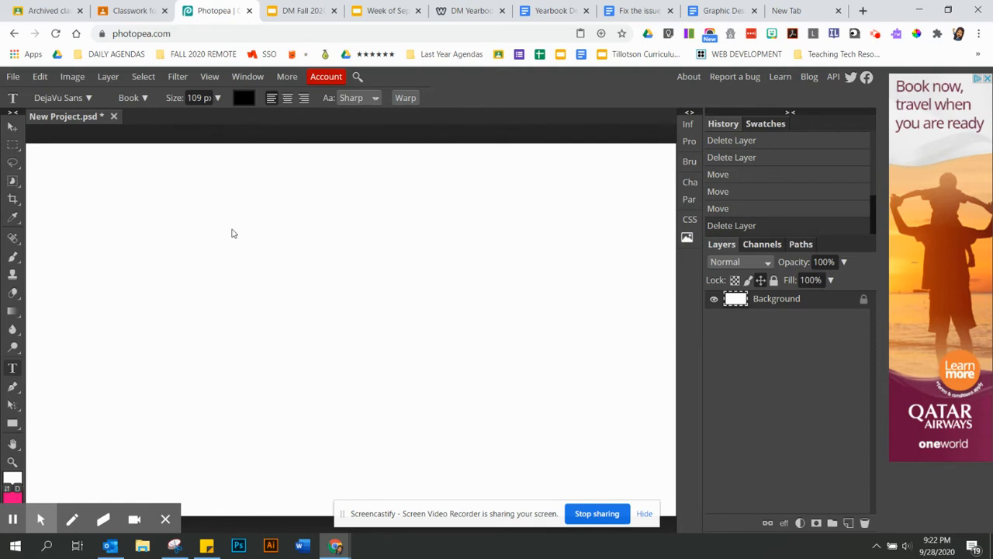
Add the word 'Hill' as its own text layer near the top of the canvas
left_click(212, 218)
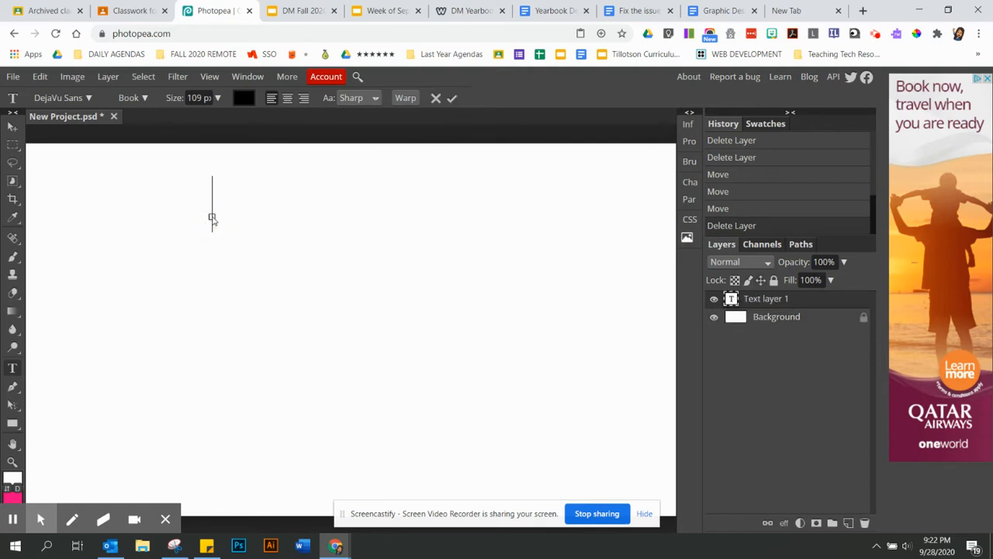
type("Hill")
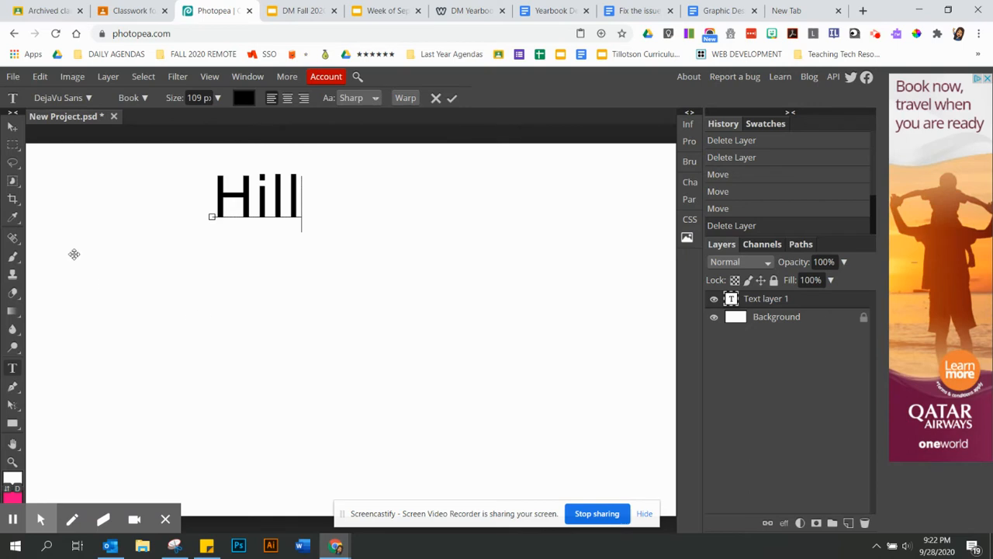
left_click(11, 130)
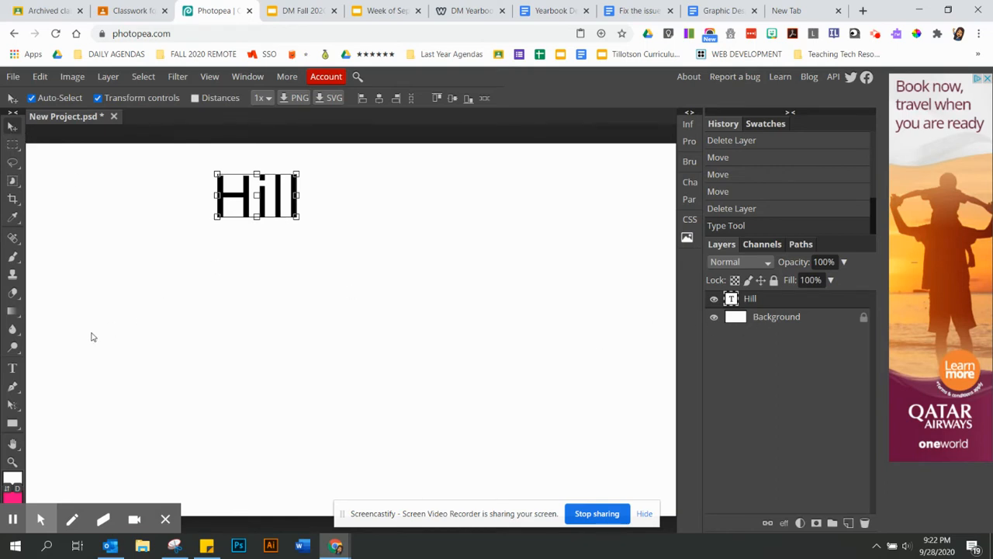
left_click(13, 371)
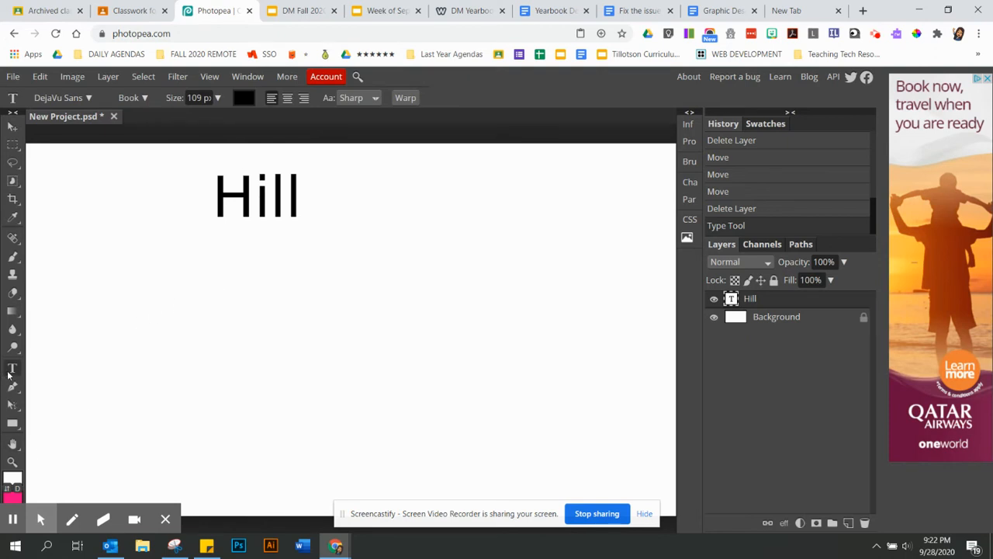
Type 'Middle' below Hill as a new text layer, correcting the misspelling
left_click(213, 300)
type("Midle")
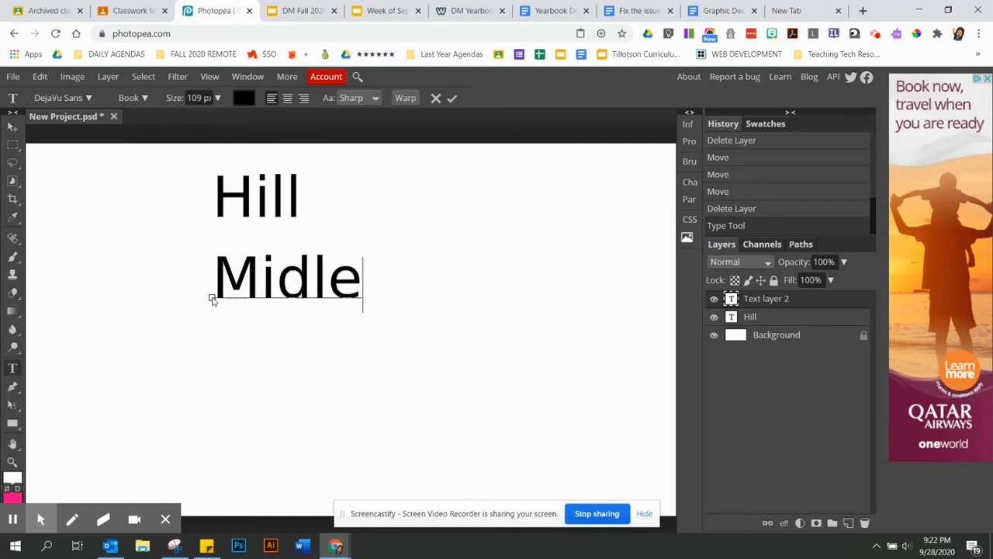
key("BackSpace")
key("BackSpace")
type("dle")
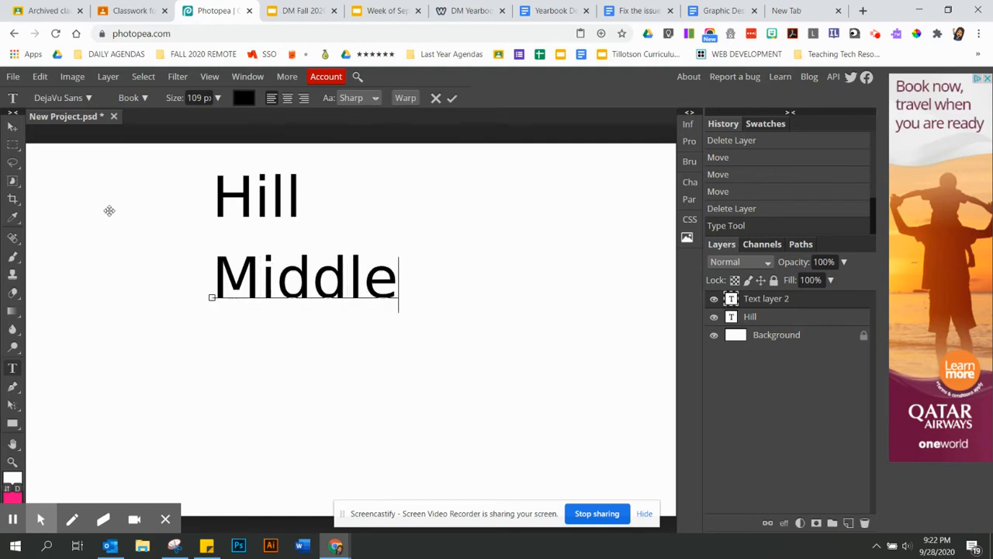
left_click(13, 128)
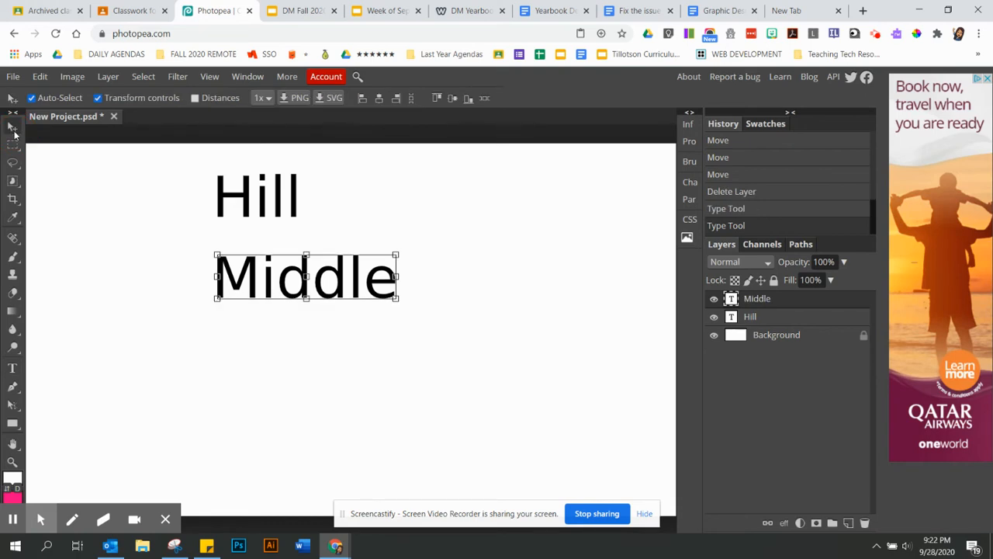
Add 'School' as a third text layer below Middle
left_click(12, 368)
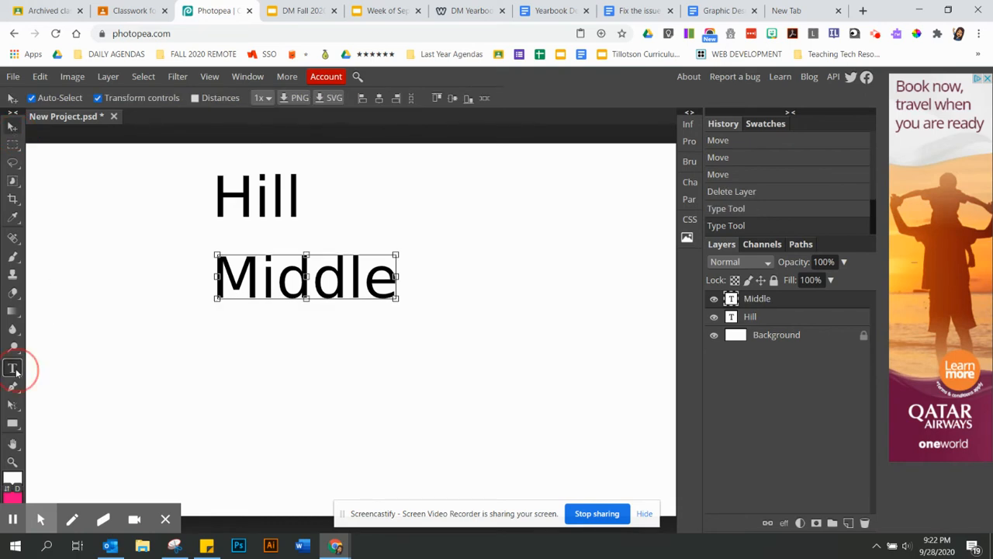
left_click(216, 368)
type("School")
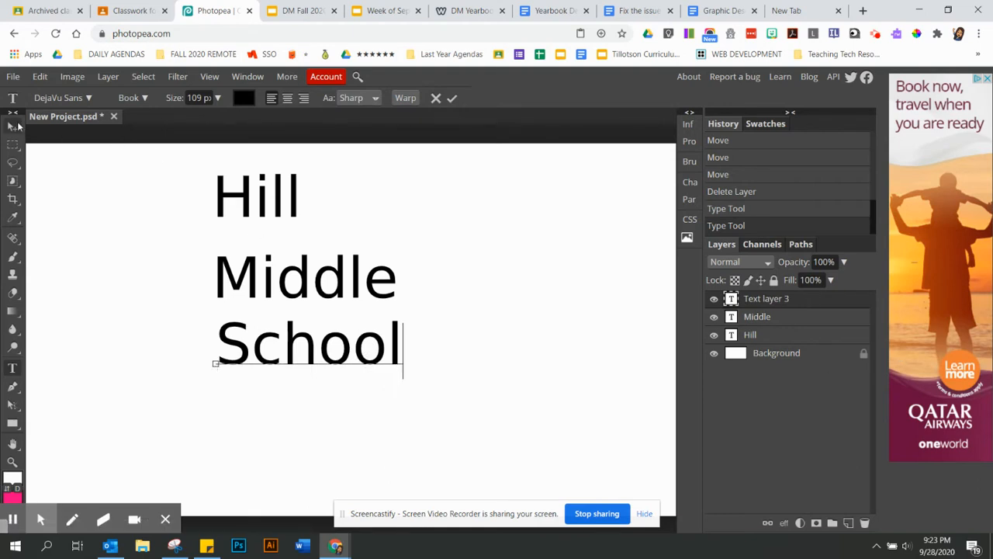
left_click(14, 126)
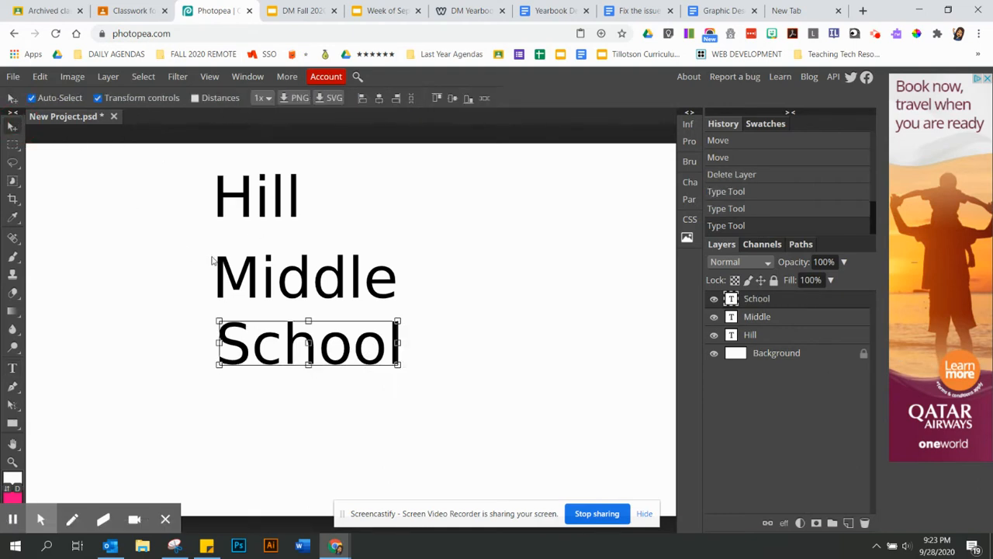
Shift Hill right and pull Middle and School up beneath it into a tight staggered stack
left_click(268, 217)
left_click_drag(320, 226, 299, 233)
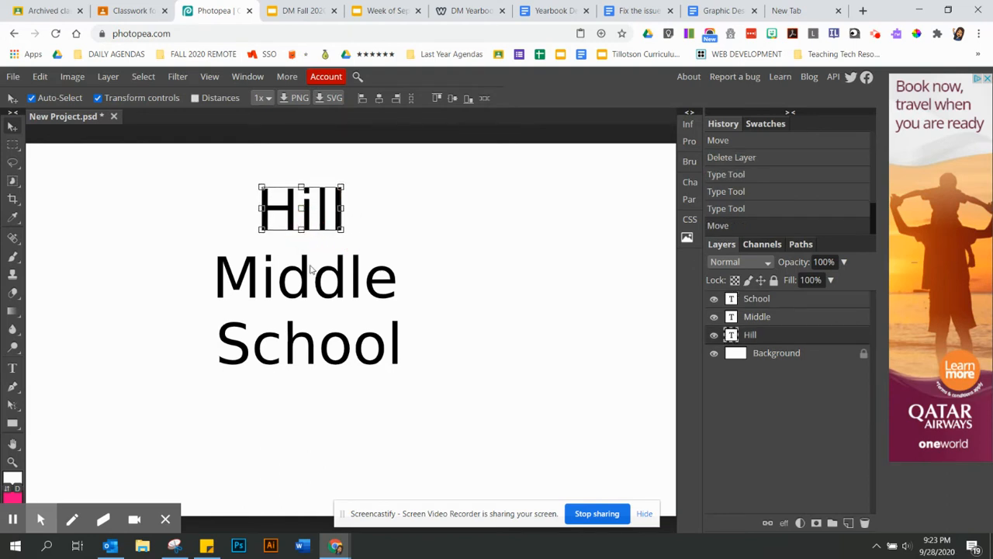
left_click_drag(305, 269, 348, 257)
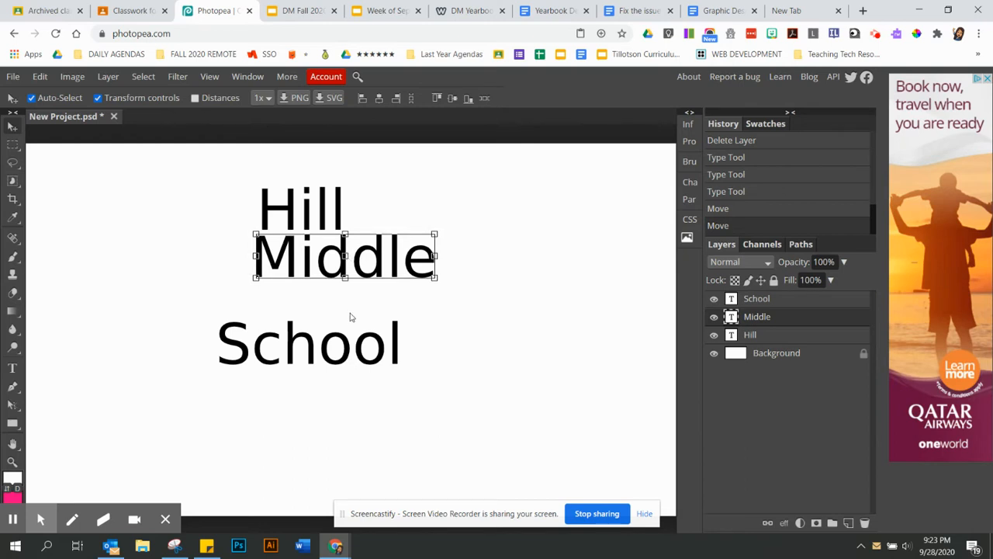
left_click_drag(345, 346, 344, 309)
Select the Hill, Middle and School text layers together
left_click(527, 369)
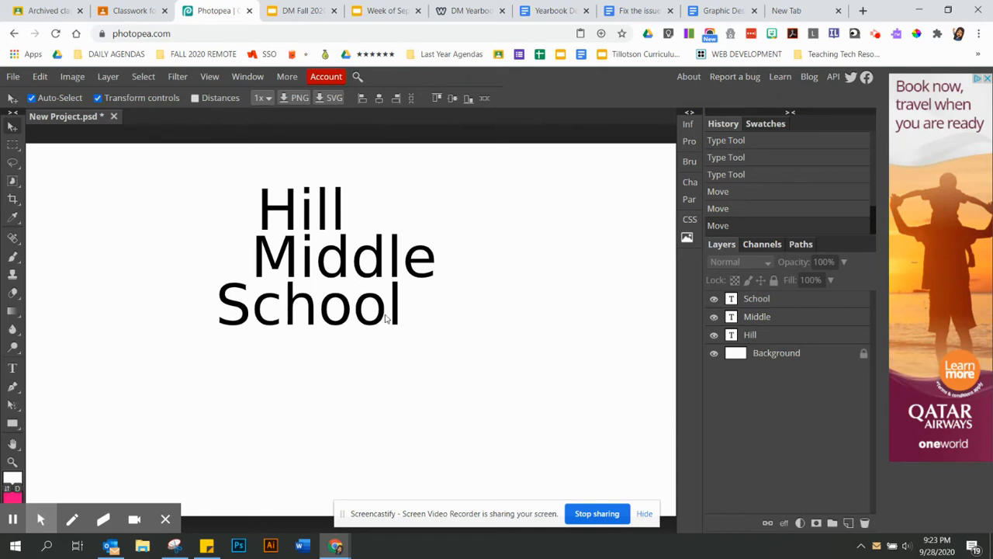
left_click(775, 338)
left_click(768, 299, "shift")
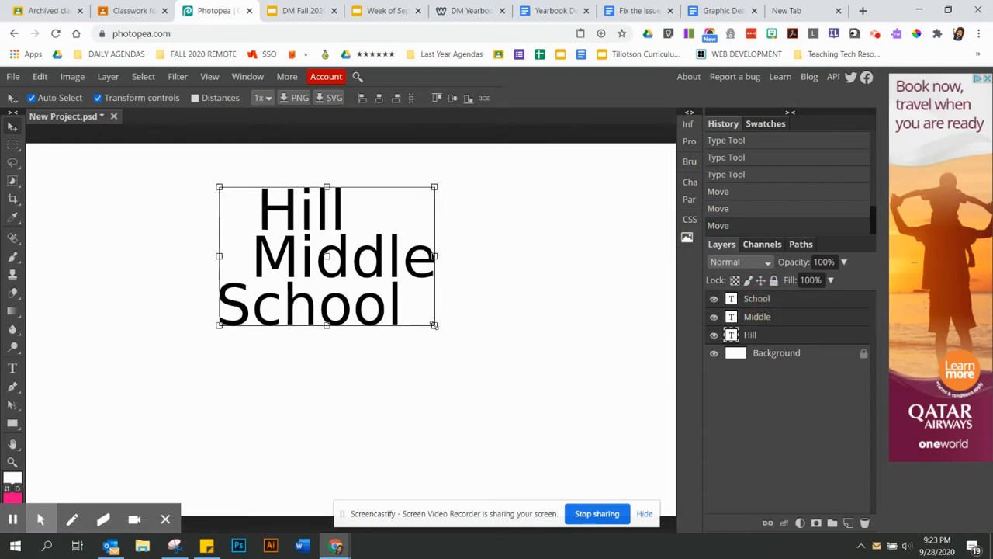
Scale the three selected words up to about 1.5× and confirm the transform
left_click_drag(435, 325, 538, 388)
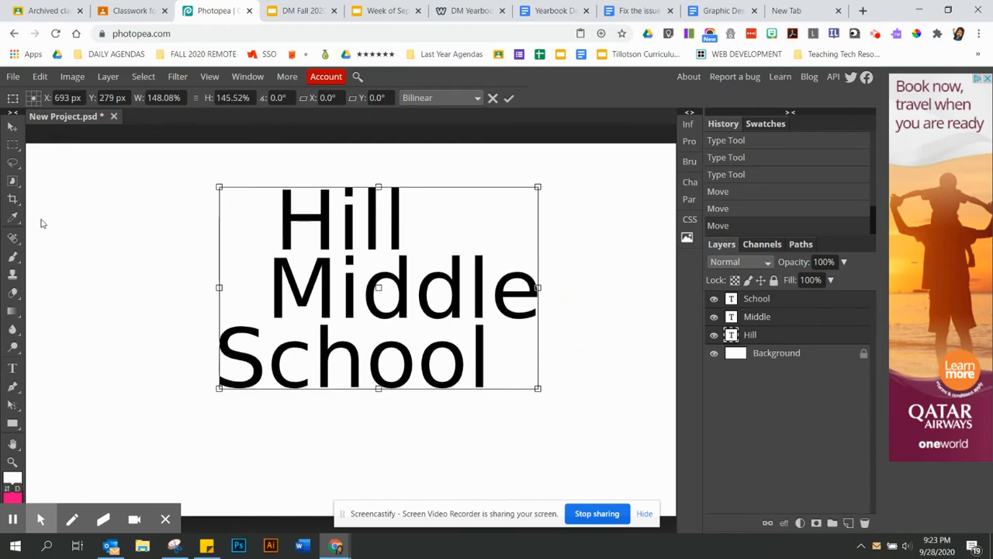
left_click(12, 126)
left_click(186, 288)
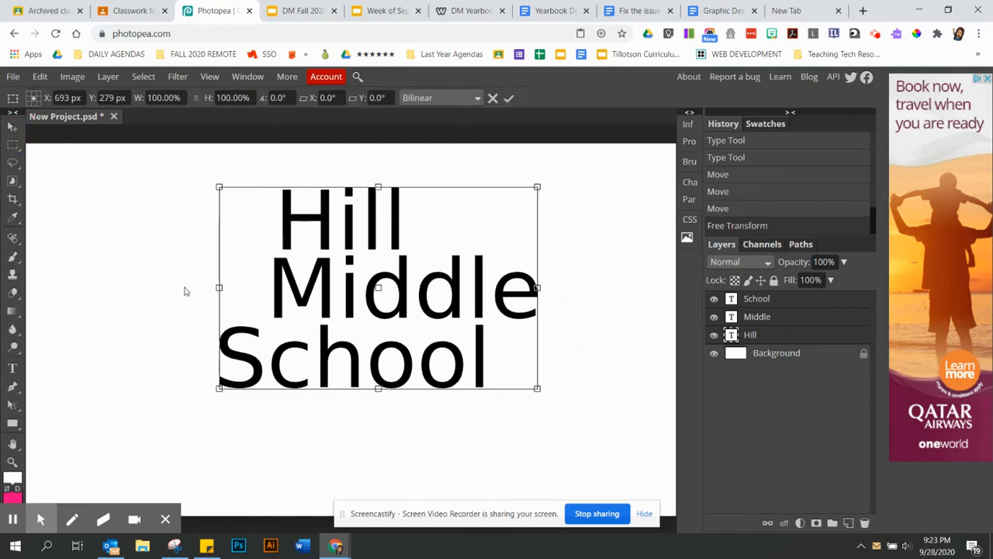
left_click(13, 126)
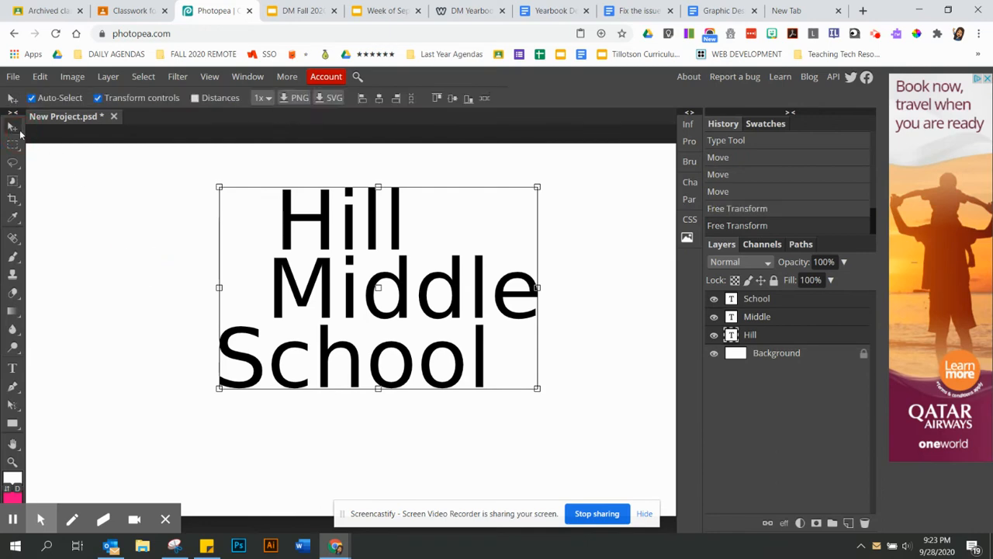
Apply a transform to the School layer, then select the Hill layer
left_click(779, 305)
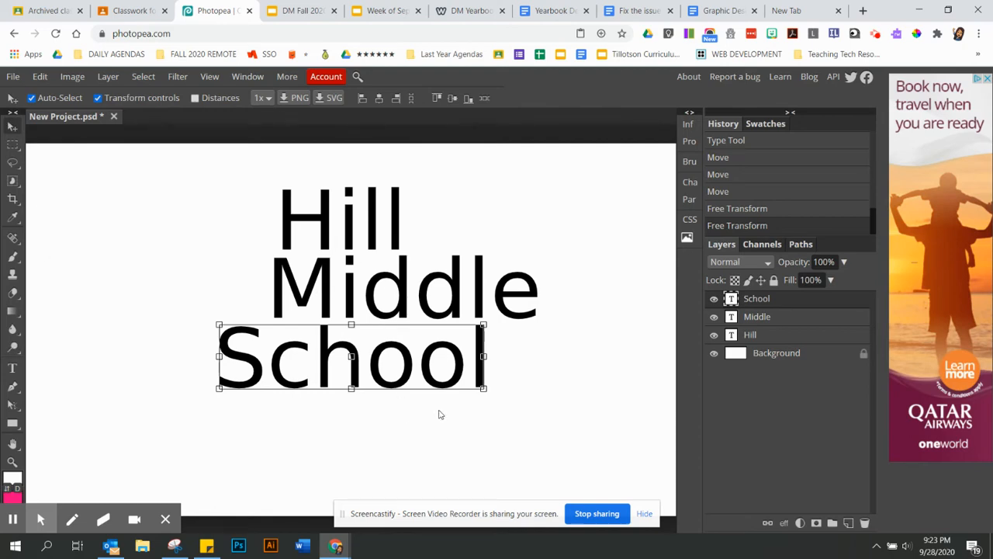
left_click(530, 380)
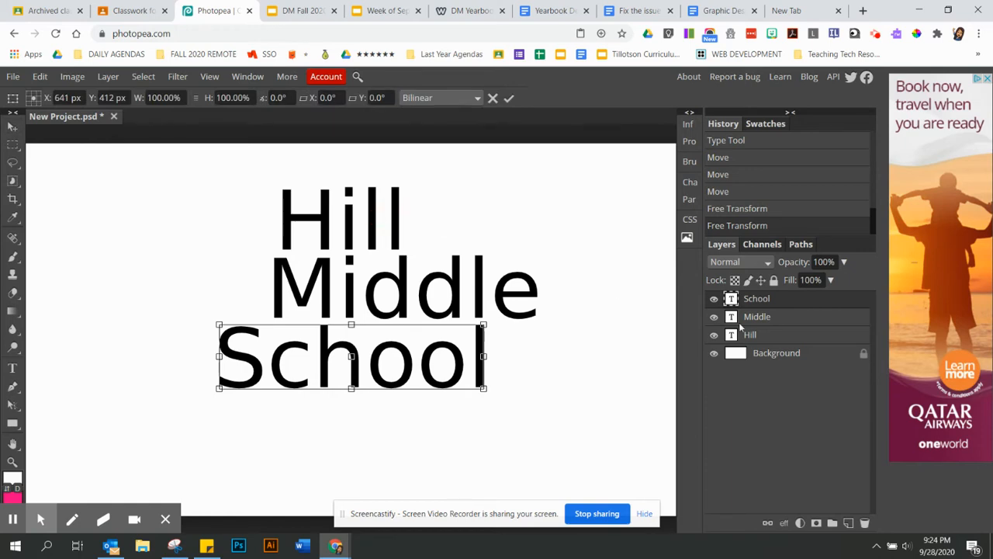
left_click(780, 336)
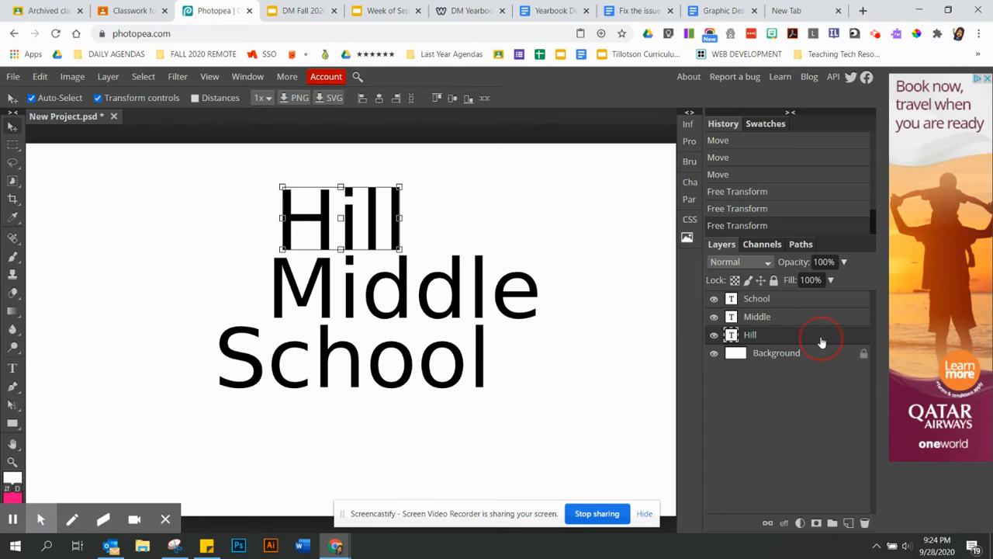
Give Hill a Multiply drop shadow: 62% opacity, 30° angle, 14 px distance, 8 px size
double_click(822, 342)
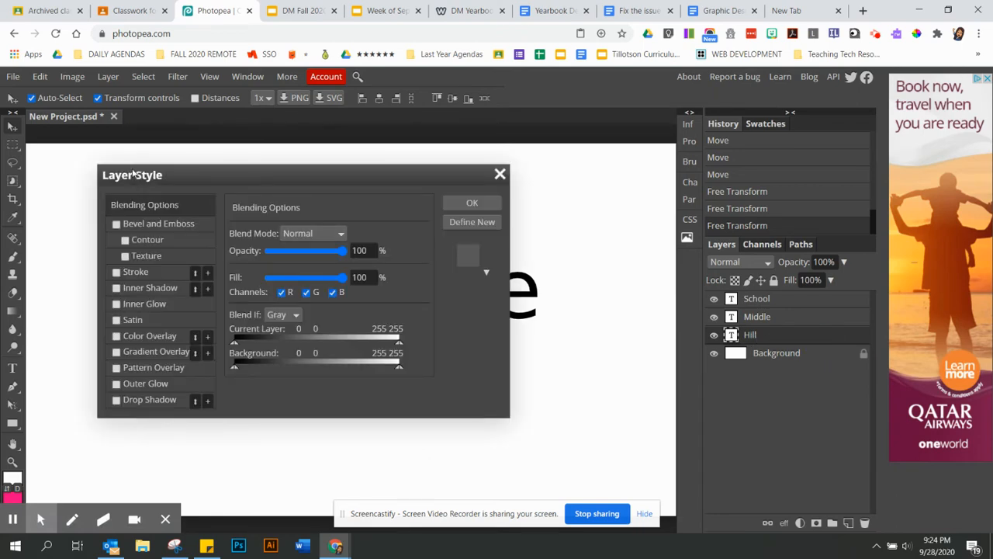
left_click_drag(134, 174, 459, 154)
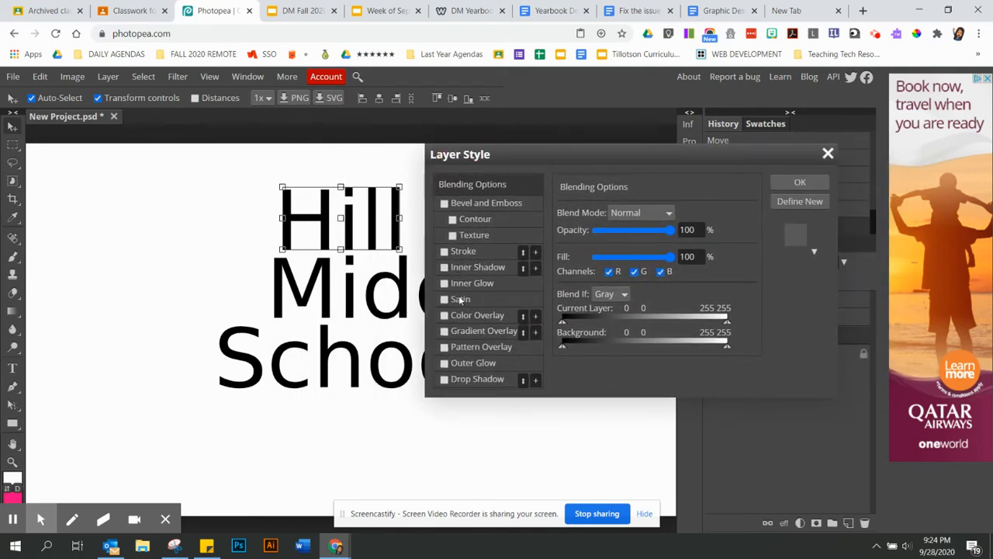
left_click(444, 380)
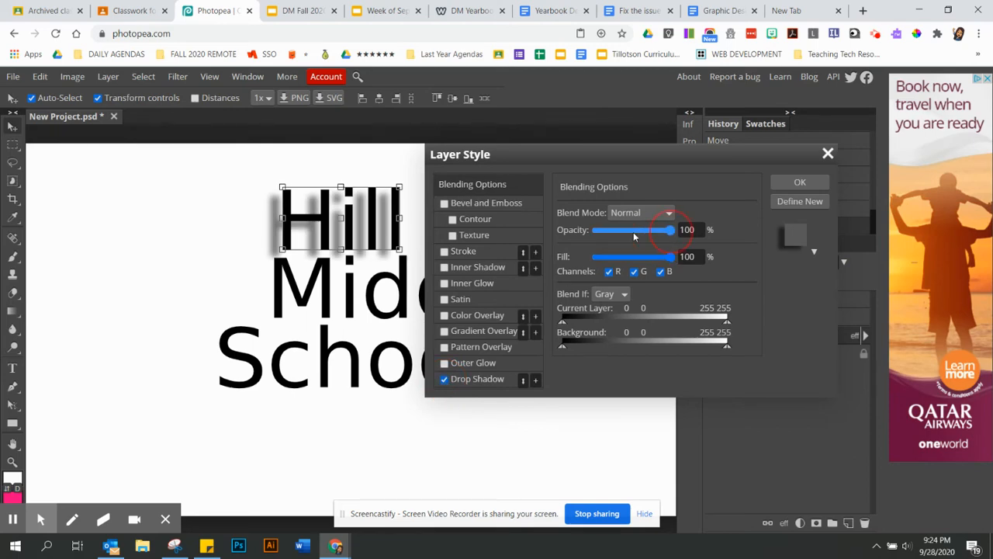
mouse_move(672, 232)
left_mouse_down()
mouse_move(622, 232)
mouse_move(680, 239)
left_mouse_up()
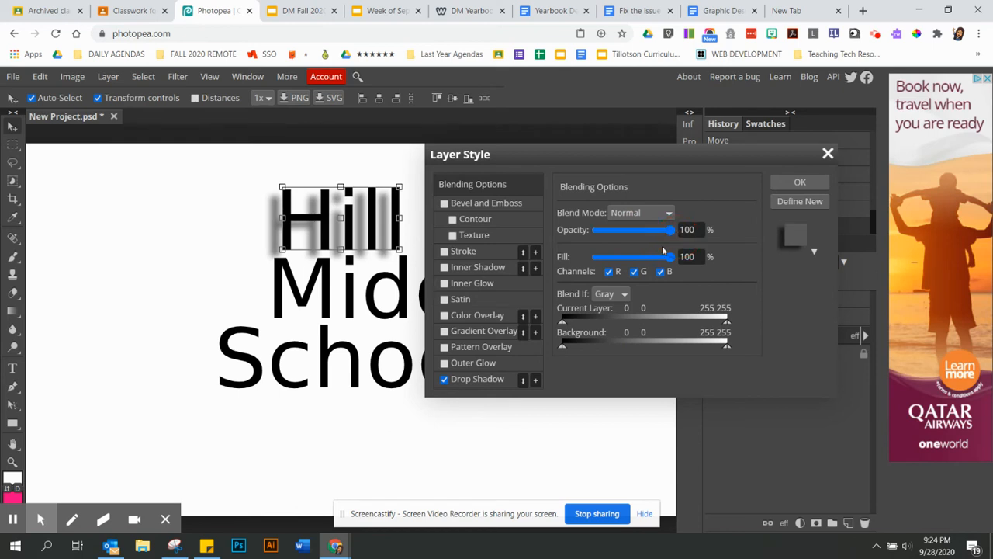
left_click(486, 381)
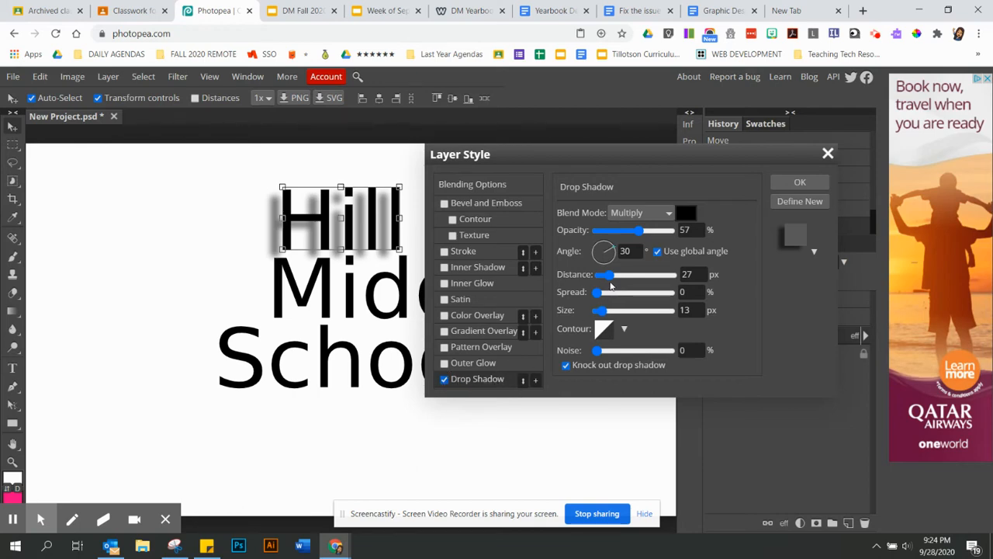
left_click(610, 280)
left_click_drag(610, 282, 606, 282)
mouse_move(638, 231)
left_mouse_down()
mouse_move(690, 231)
mouse_move(644, 235)
left_mouse_up()
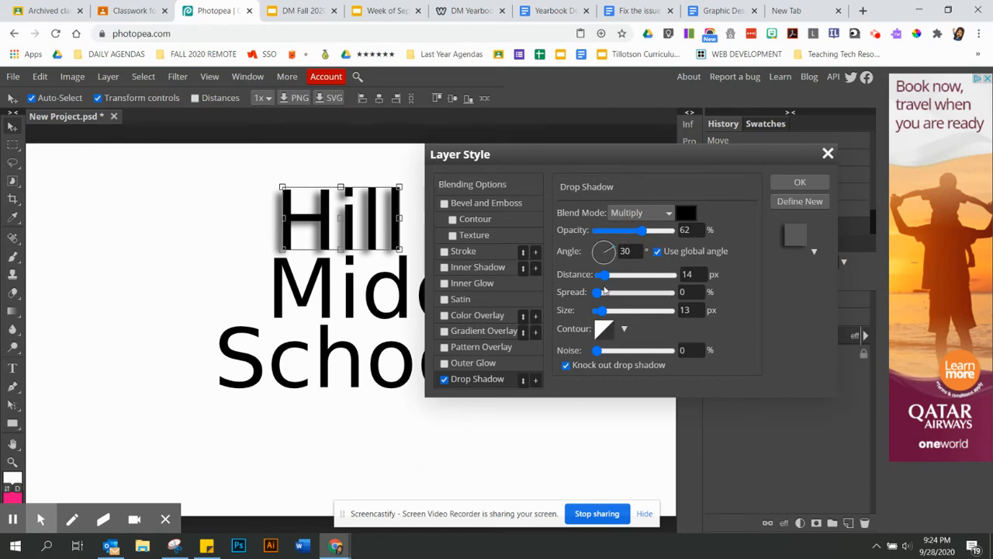
left_click_drag(604, 310, 601, 315)
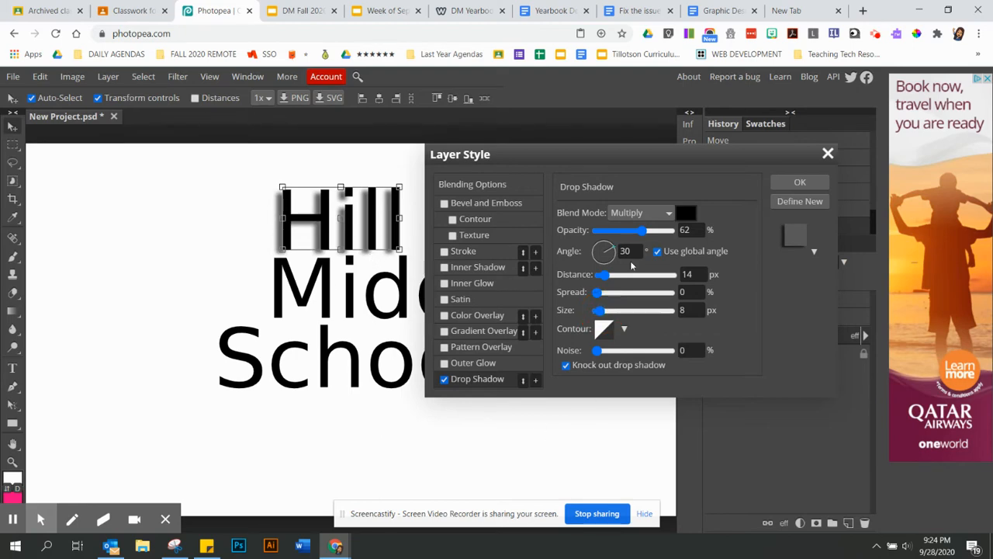
left_click(800, 185)
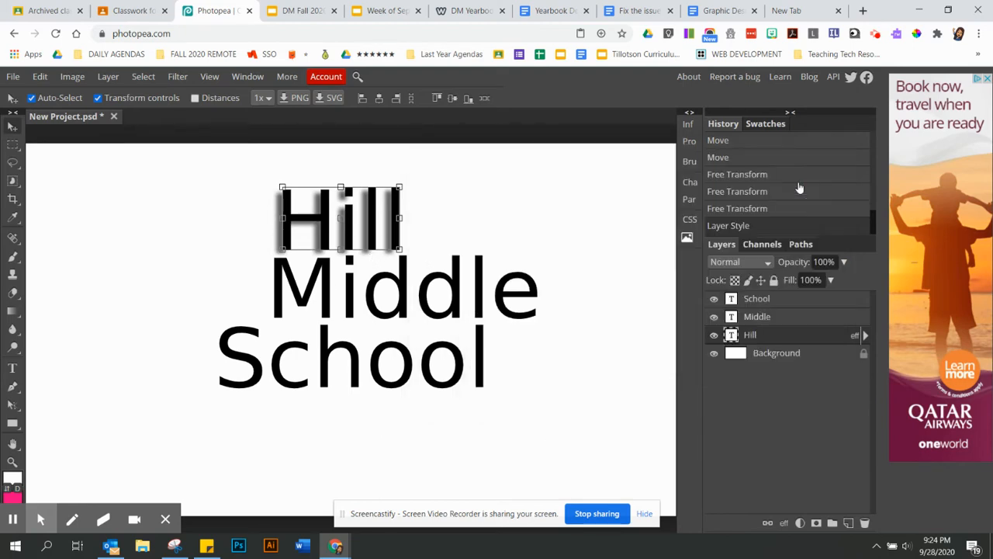
left_click(506, 298)
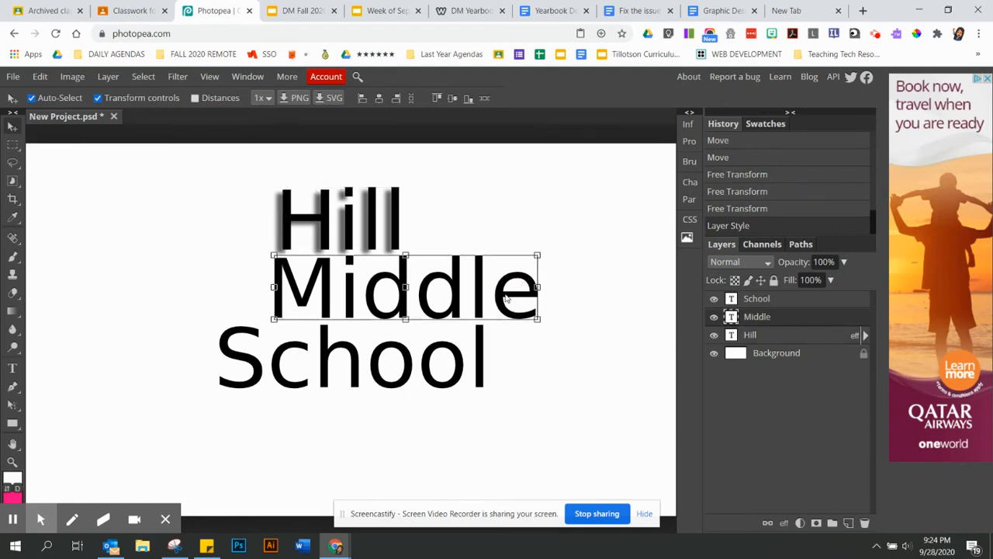
Give Middle a 3 px outside stroke in dark blue #001e9b
double_click(807, 322)
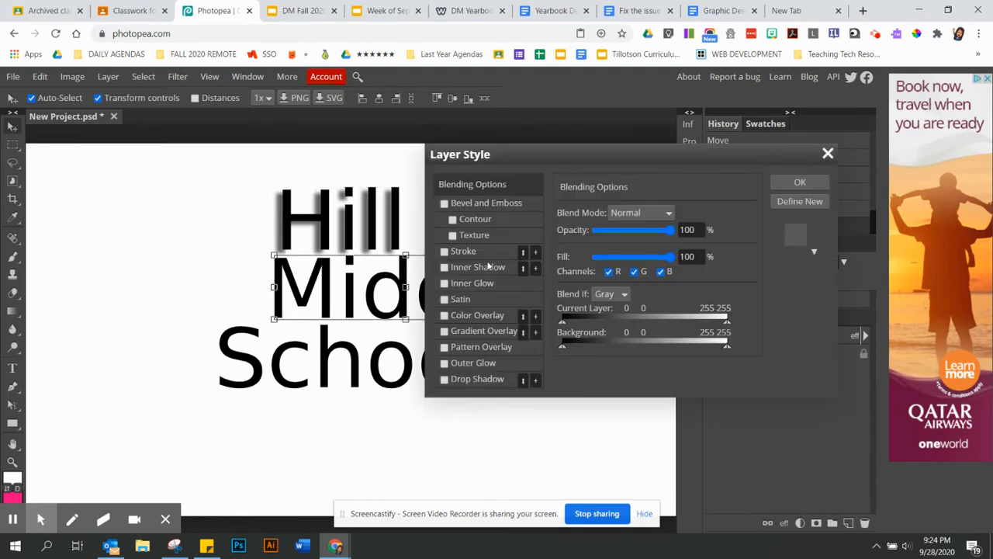
left_click(460, 256)
left_click(567, 297)
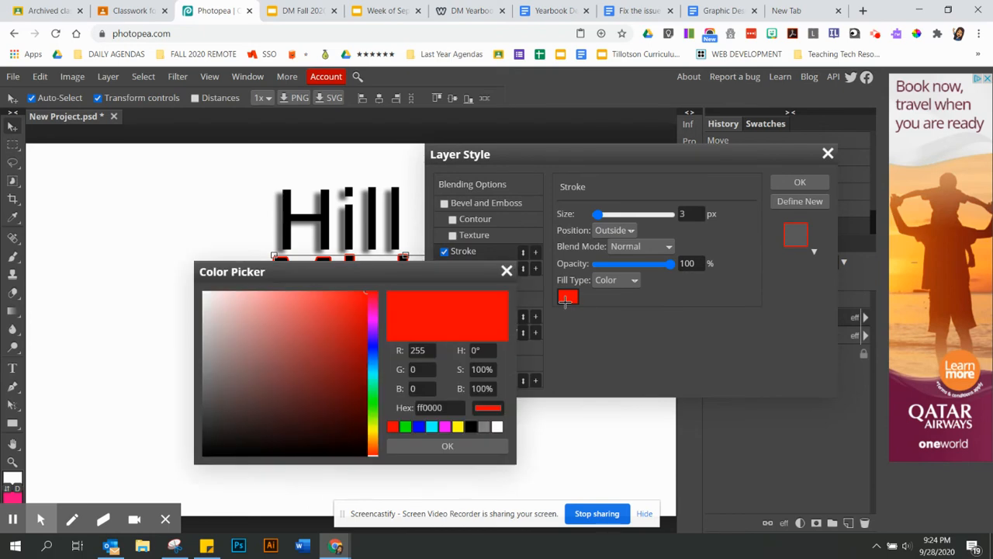
left_click(374, 352)
left_click_drag(356, 355, 371, 357)
left_click(447, 445)
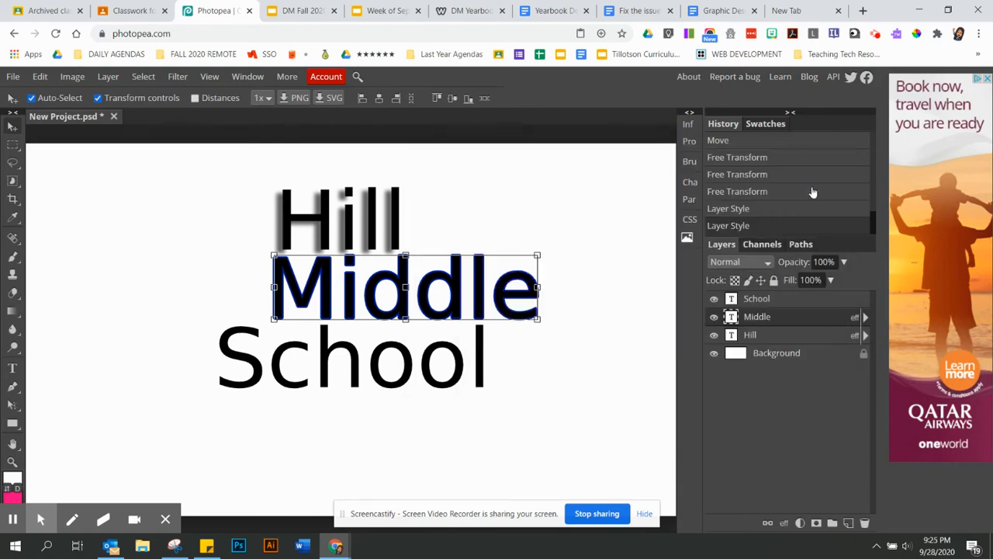
left_click(797, 183)
left_click(476, 350)
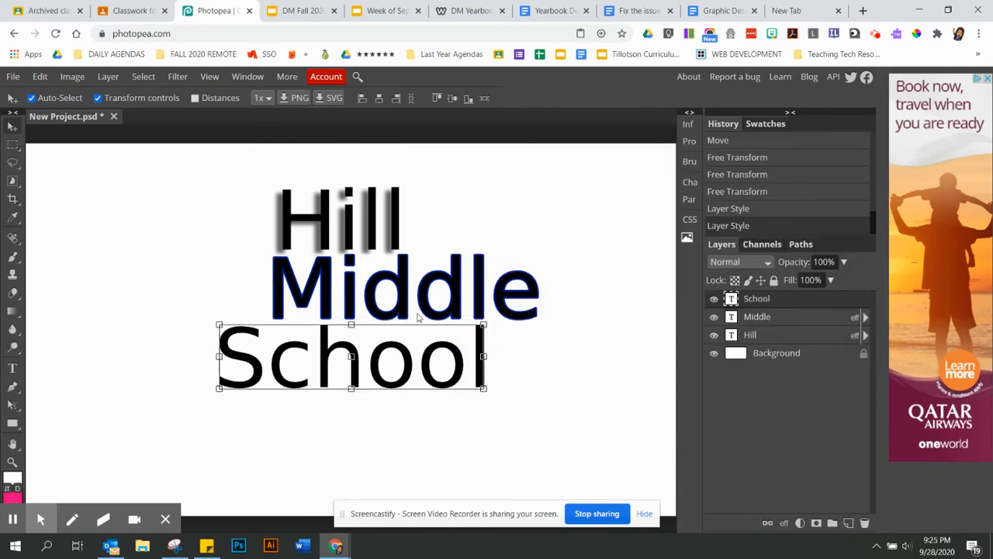
Expand Hill's effects list and review its layer options
left_click(865, 337)
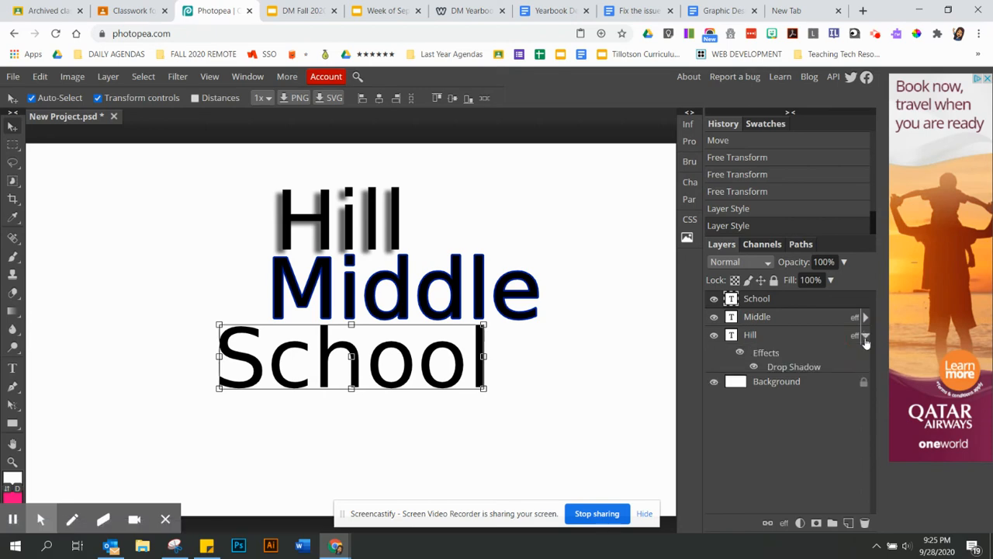
right_click(773, 369)
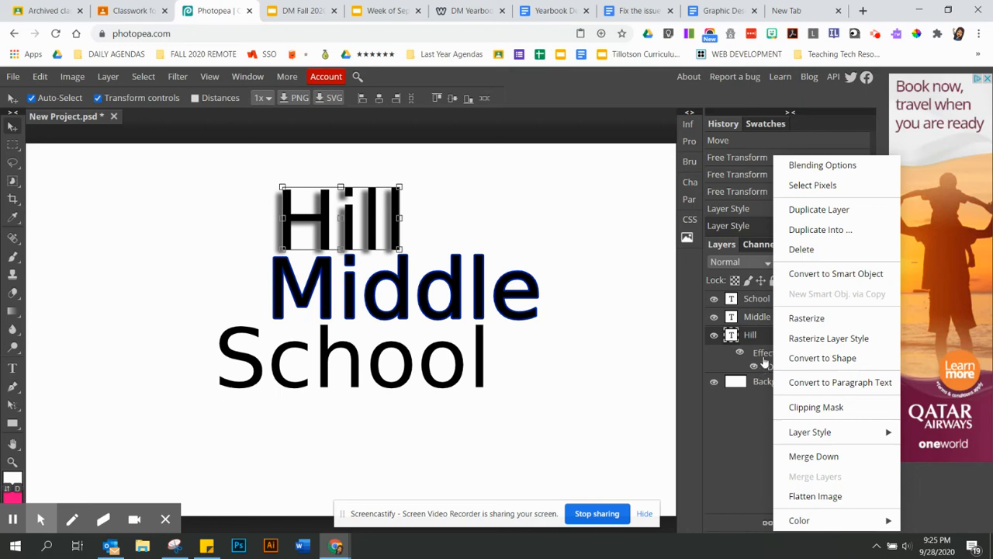
left_click(763, 316)
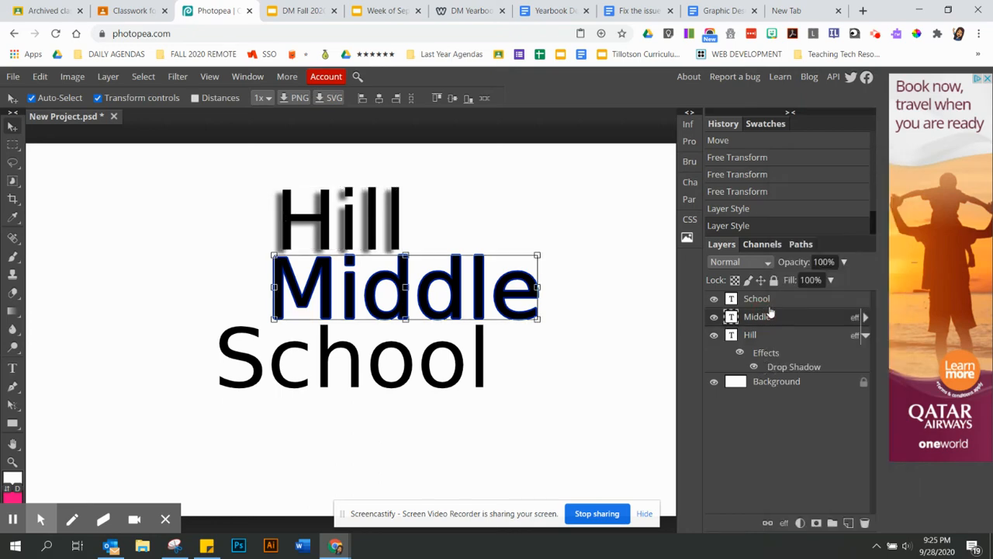
Add a drop shadow to School matching Hill's, 62% opacity and 14 px distance
left_click(768, 302)
double_click(801, 303)
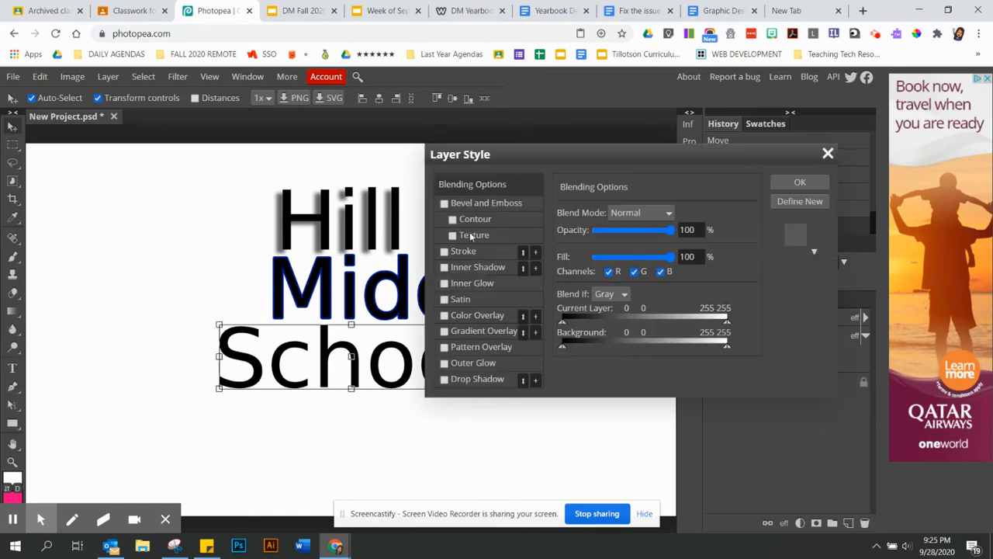
left_click(455, 380)
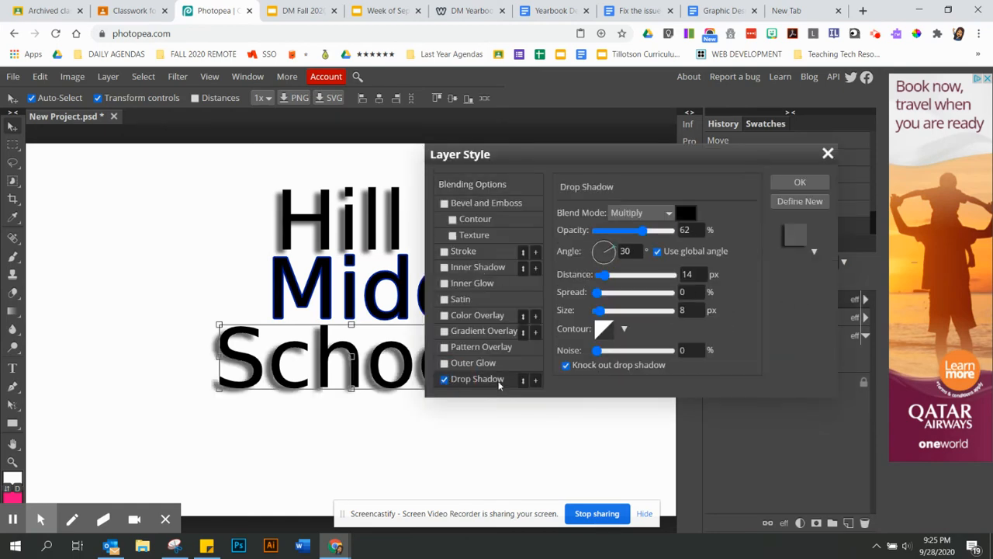
left_click(795, 186)
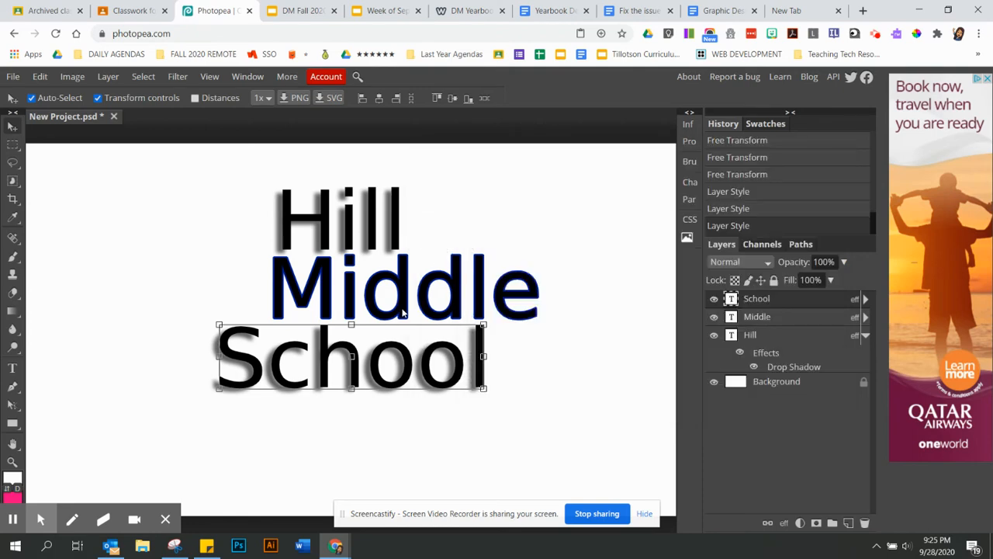
Nudge School and then Middle slightly lower, then deselect
left_click_drag(402, 385, 399, 396)
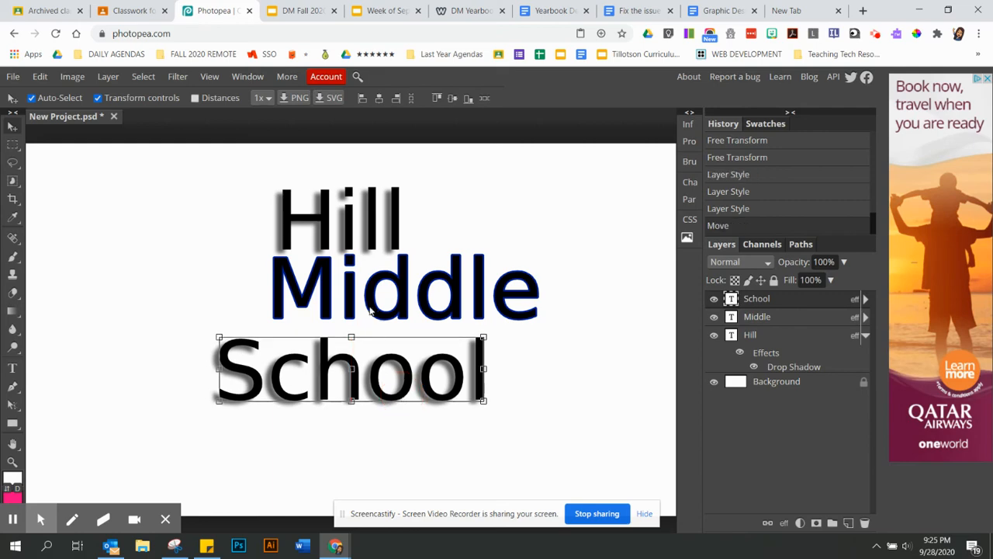
left_click_drag(357, 298, 355, 301)
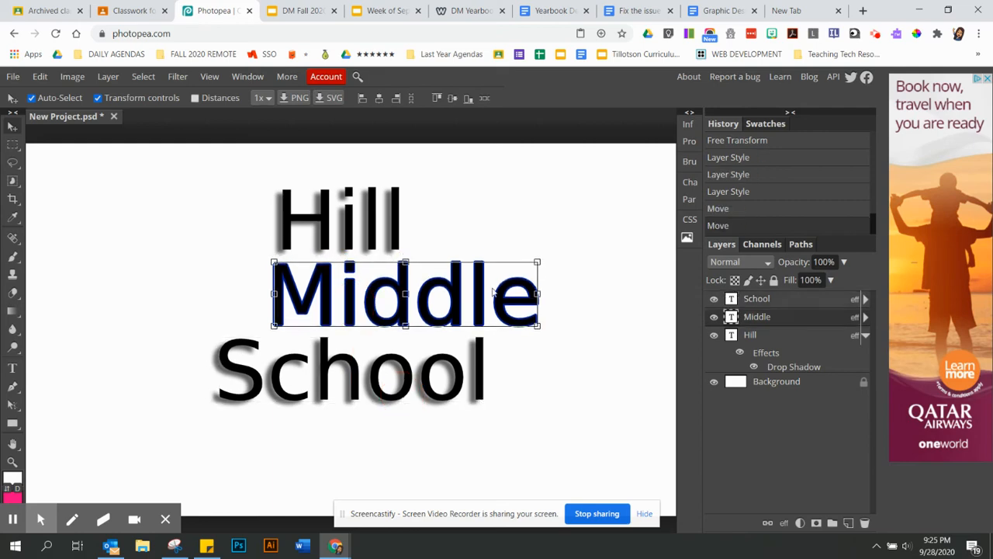
left_click(546, 230)
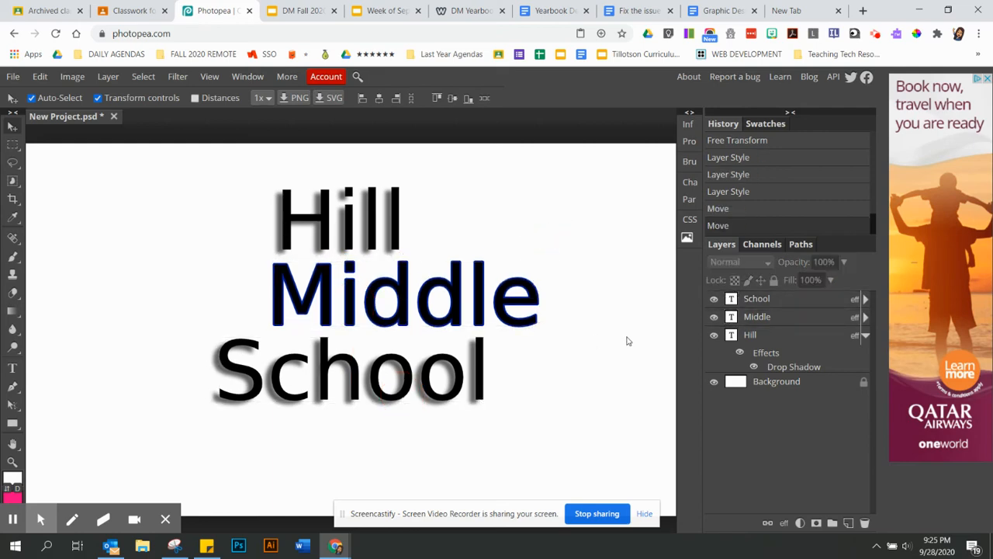
Switch Middle to the Destroy font and slide it left to centre between Hill and School
double_click(731, 319)
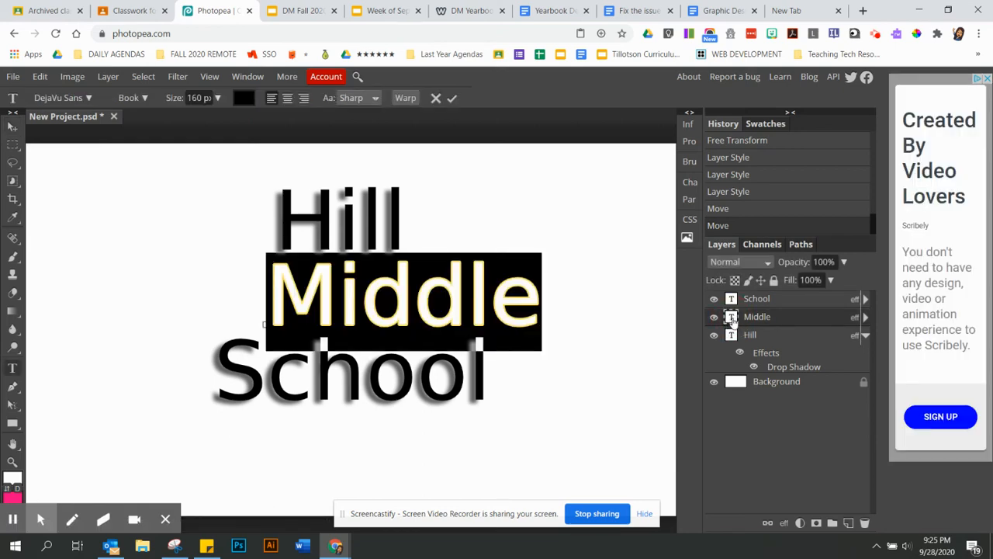
left_click(83, 97)
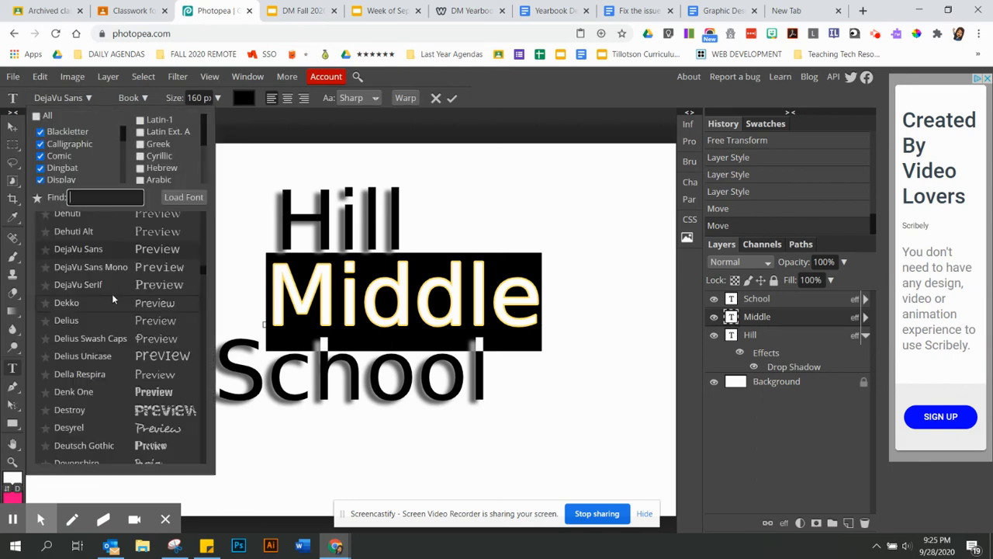
scroll(112, 293, "down", 1)
left_click(134, 379)
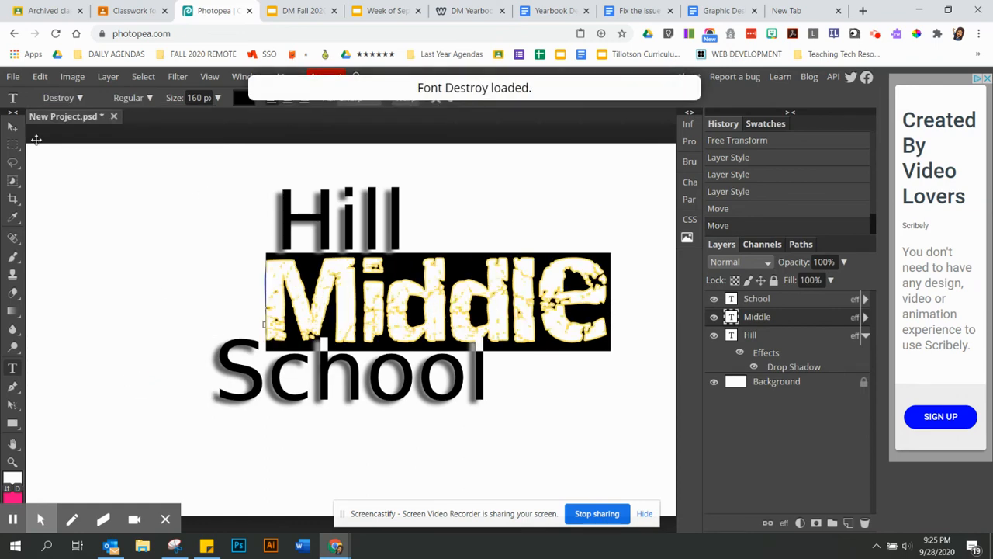
left_click(13, 127)
left_click_drag(394, 334, 310, 331)
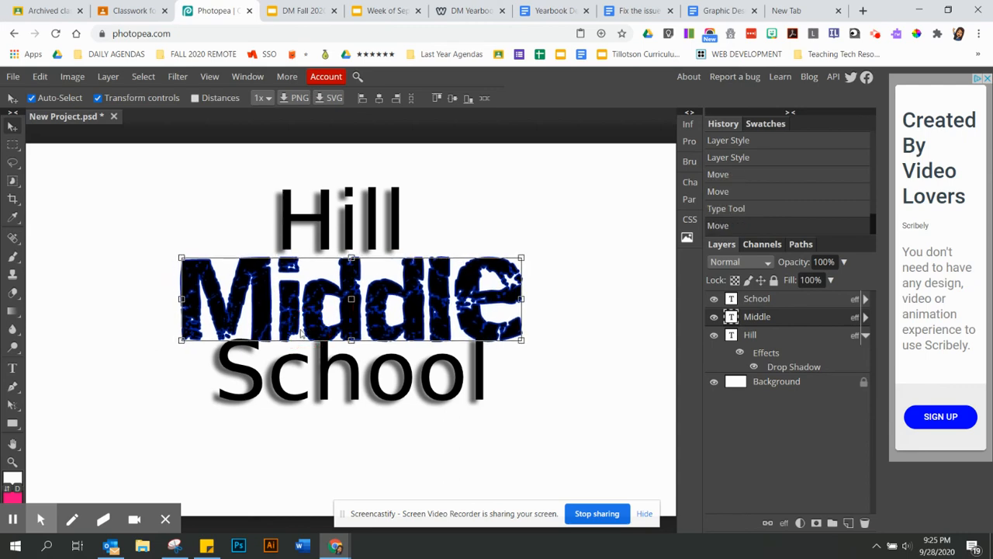
Lower School slightly with a free transform so it sits just beneath Middle
left_click_drag(386, 364, 386, 376)
left_click(492, 383)
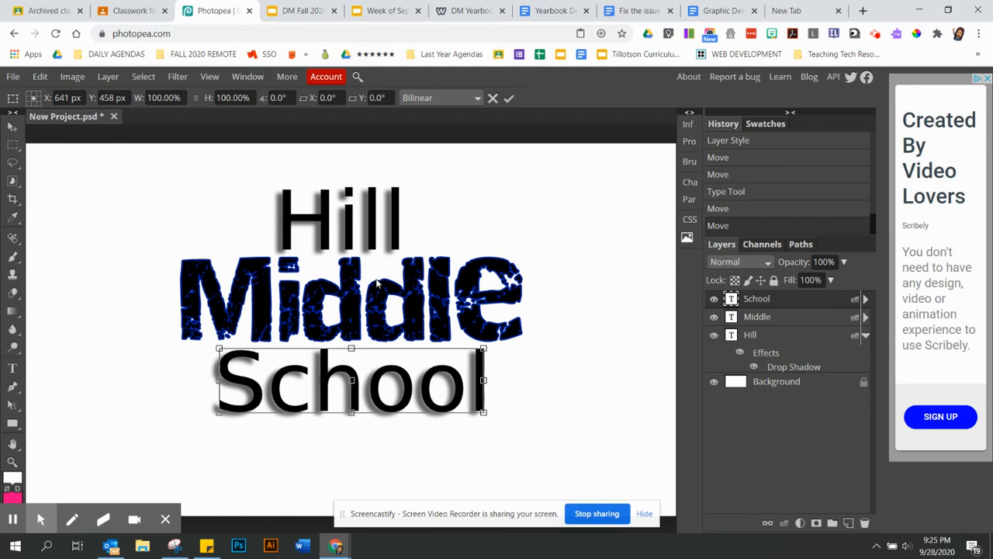
key("Up")
key("Up")
key("Up")
key("Up")
key("Up")
key("Up")
key("Up")
key("Up")
key("Up")
key("Up")
key("Up")
key("Up")
key("Up")
key("Up")
key("Up")
key("Up")
key("Up")
key("Up")
key("Up")
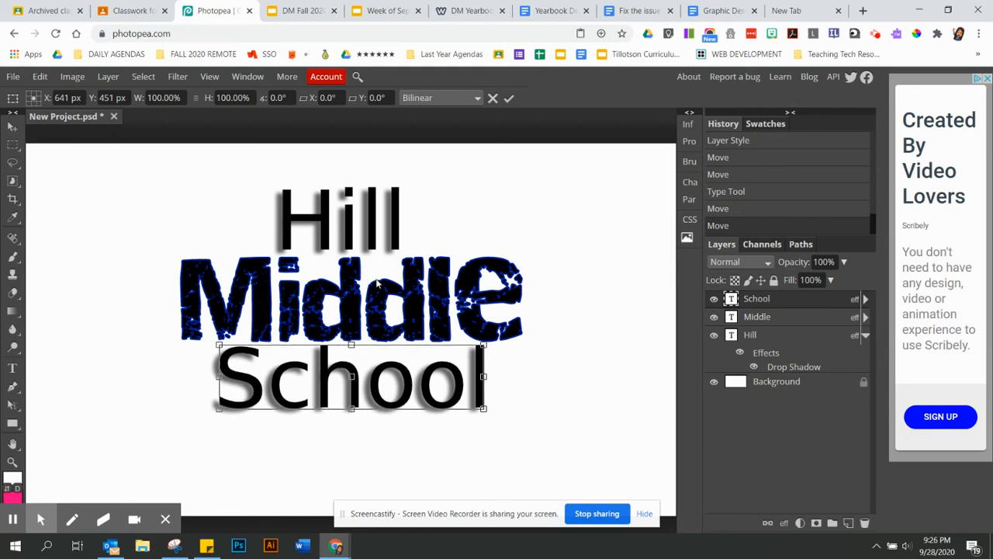
key("Down")
key("Down")
key("Down")
key("Down")
key("Down")
key("Down")
key("Down")
key("Down")
key("Down")
key("Down")
key("Down")
key("Down")
key("Down")
key("Down")
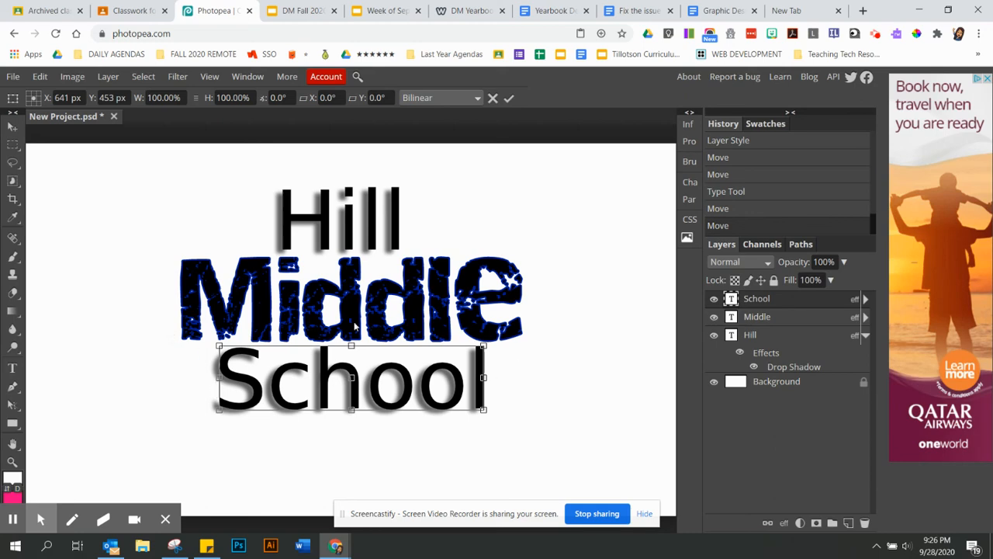
left_click(12, 129)
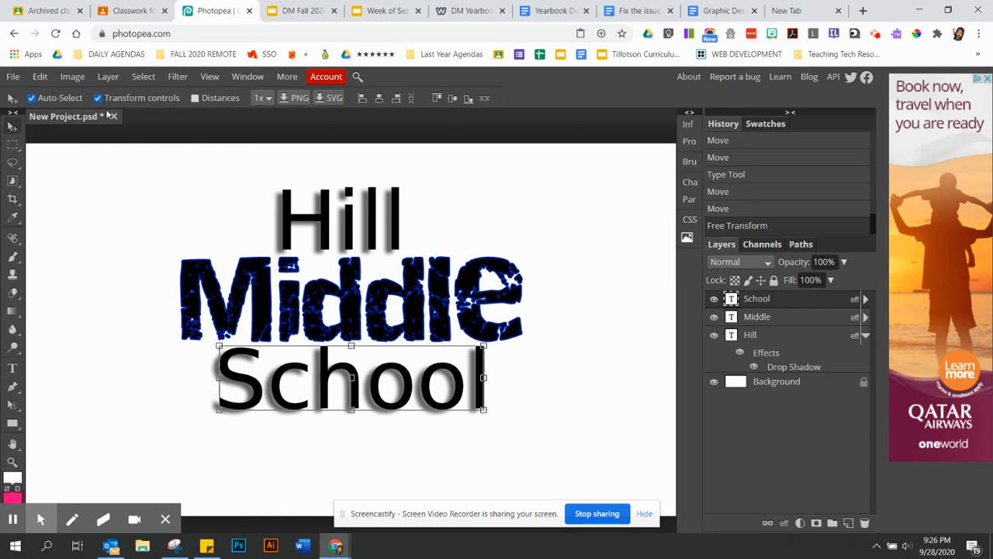
Scale the word Hill up to about 123% width and 122% height and commit the transform
left_click(328, 228)
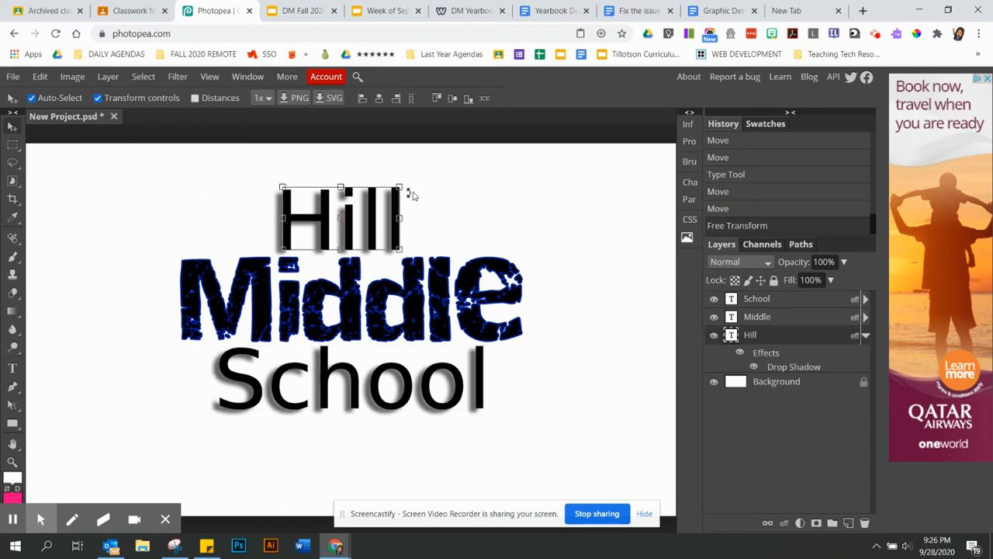
left_click_drag(407, 188, 444, 171)
left_click(12, 131)
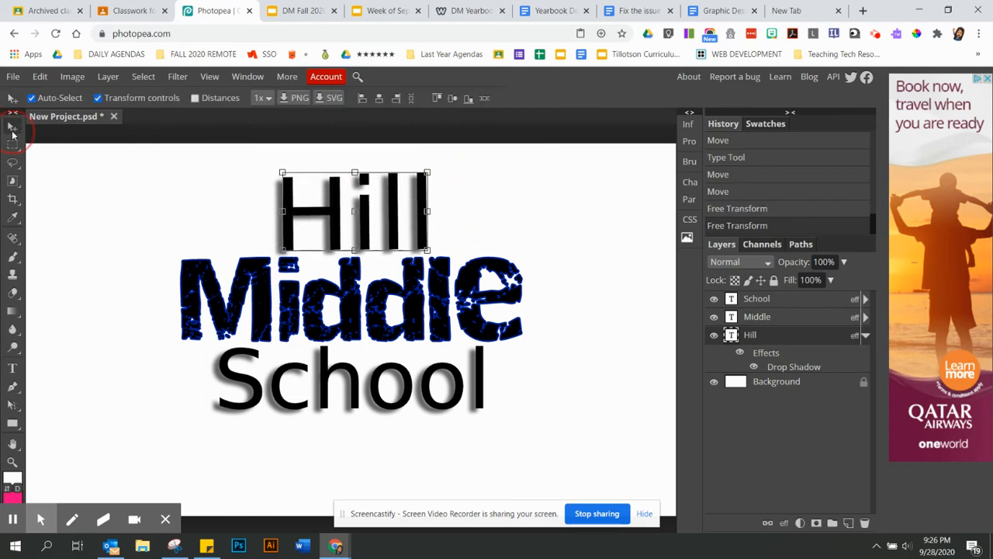